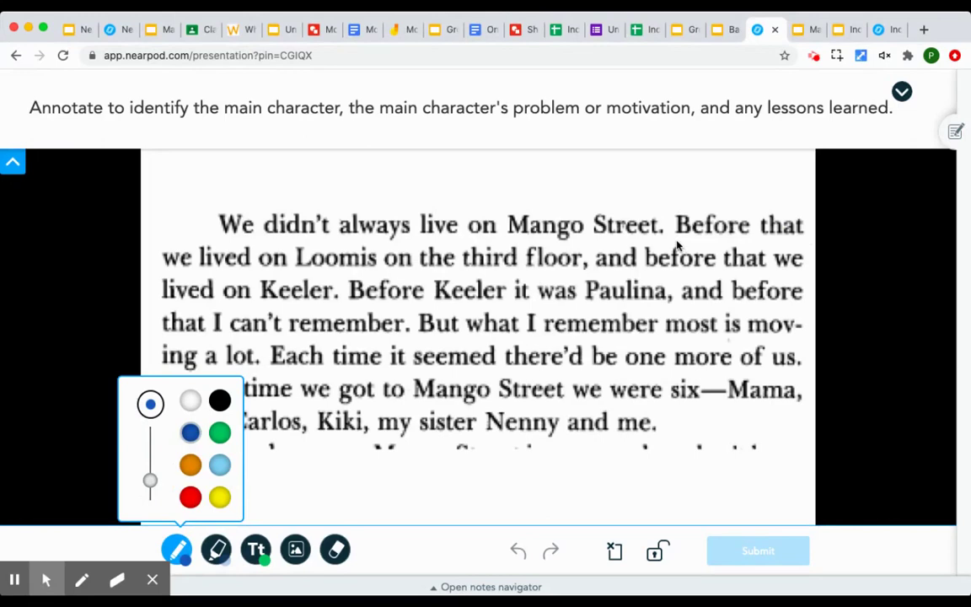
Underline "Before" and "But what" in blue in the Mango Street passage, and check the annotations in the teacher session.
drag(676, 243, 750, 240)
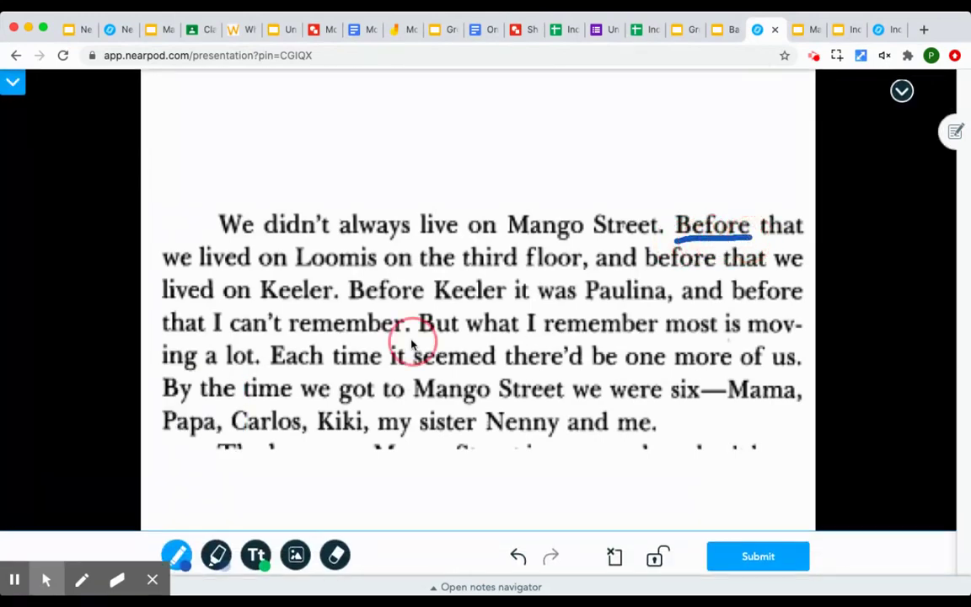
drag(410, 340, 522, 338)
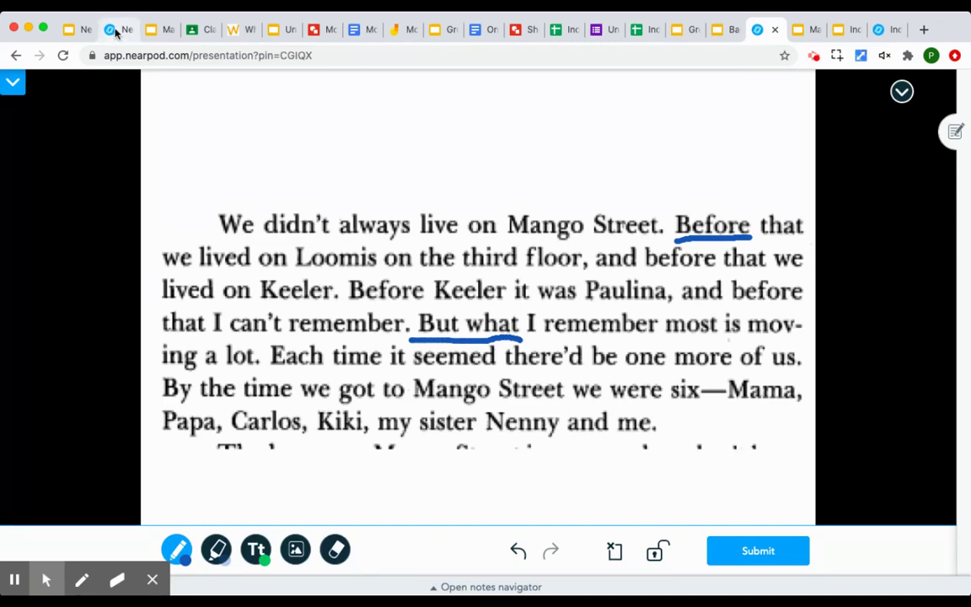
click(117, 32)
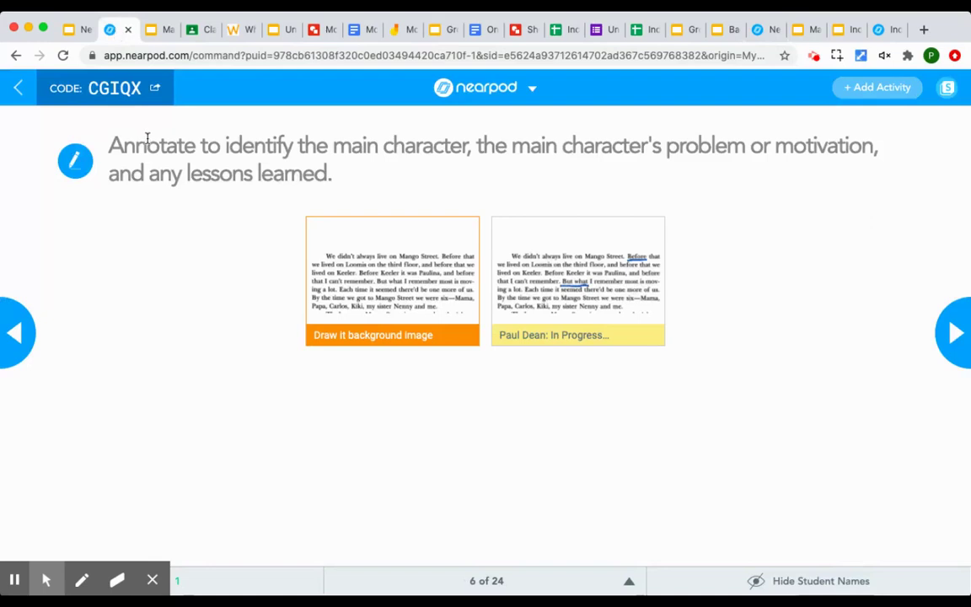
Revisit the "Advanced Options for Modeling" slide and advance to the embedded Model.G1Math2 drawing.
click(21, 328)
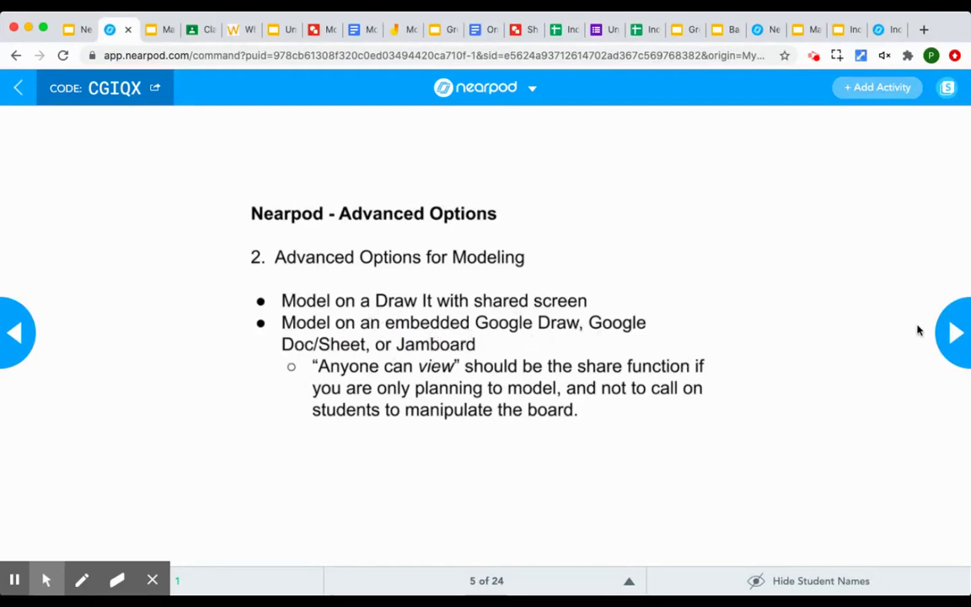
click(953, 335)
click(954, 335)
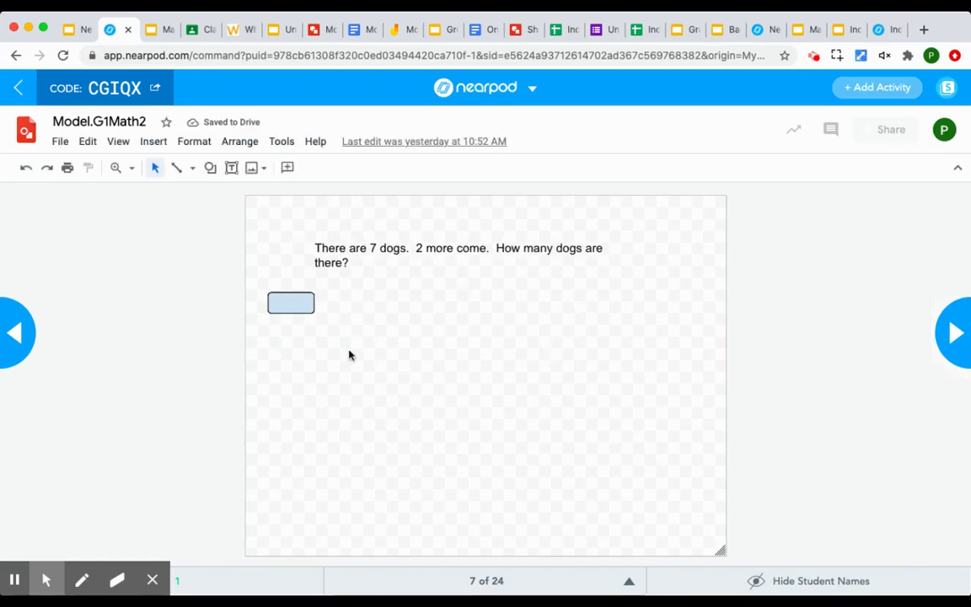
Draw three freehand circles in a row below the dog word problem using the Scribble line.
click(192, 169)
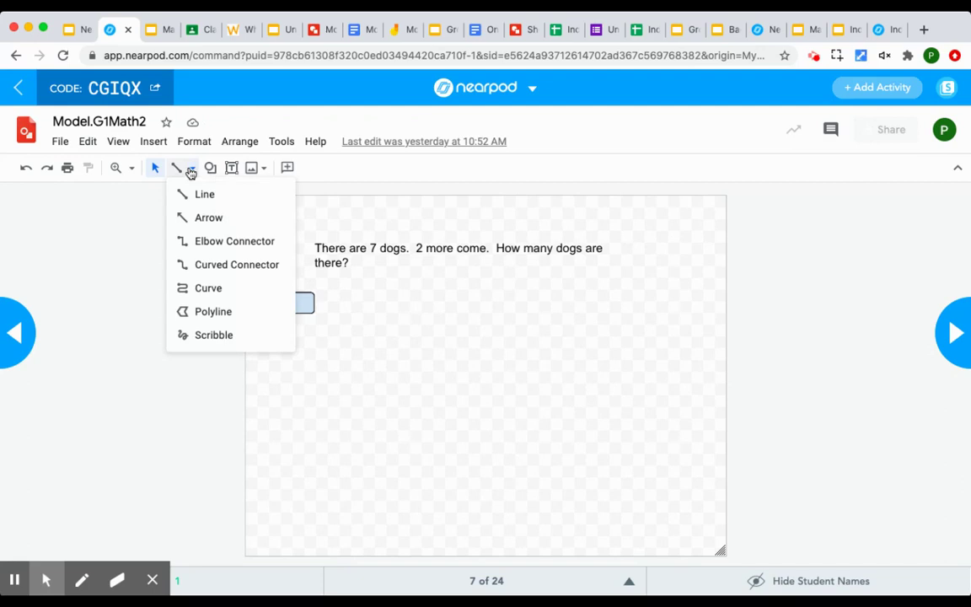
click(207, 337)
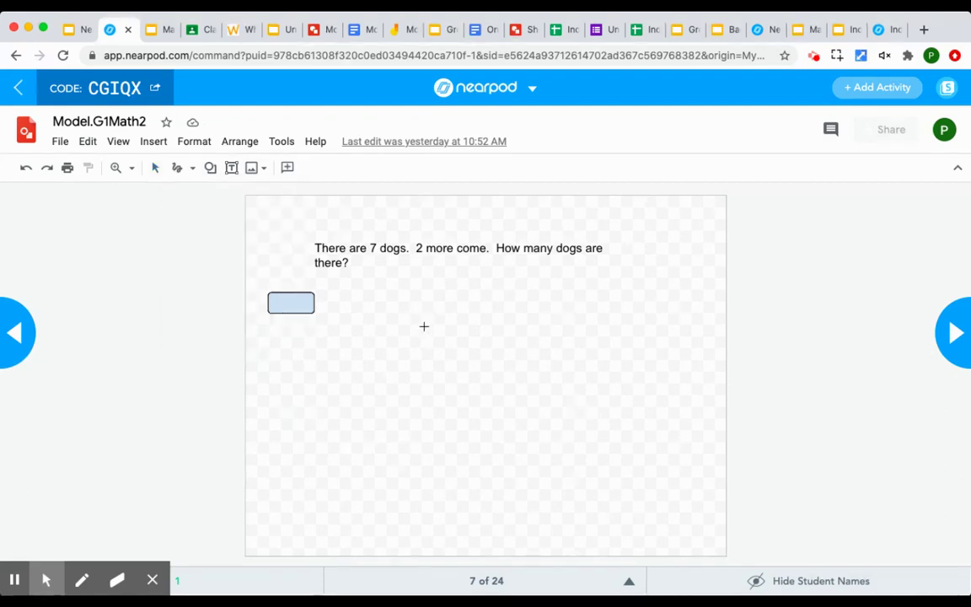
mouse_move(432, 311)
mouse_down()
mouse_move(418, 331)
mouse_move(442, 341)
mouse_move(429, 322)
mouse_move(421, 333)
mouse_up()
mouse_move(468, 323)
mouse_down()
mouse_move(492, 331)
mouse_move(475, 326)
mouse_move(511, 314)
mouse_move(533, 321)
mouse_move(514, 317)
mouse_up()
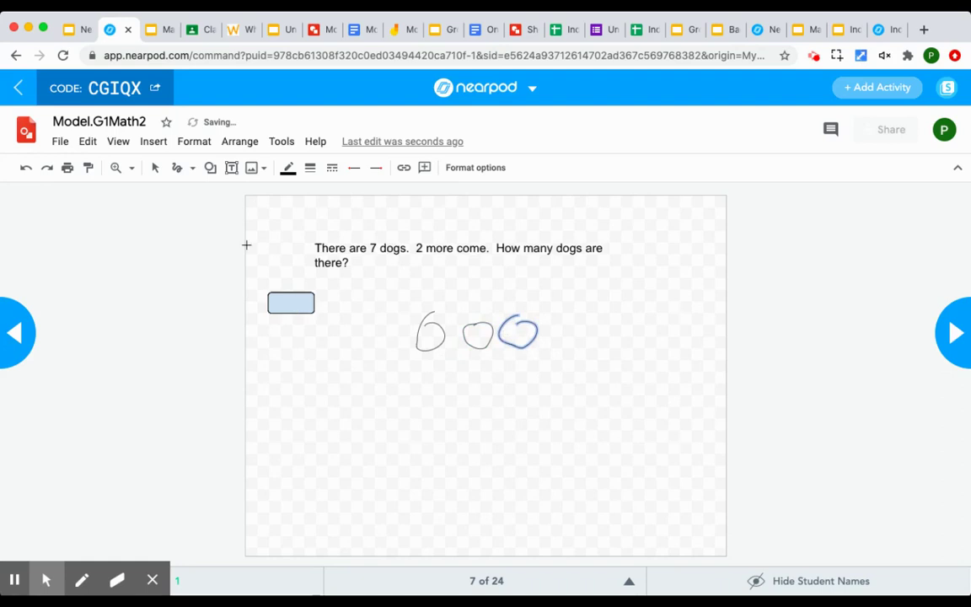
Place three blue rectangles from the stack in a column below it in the Model.G1Math2 drawing.
click(157, 169)
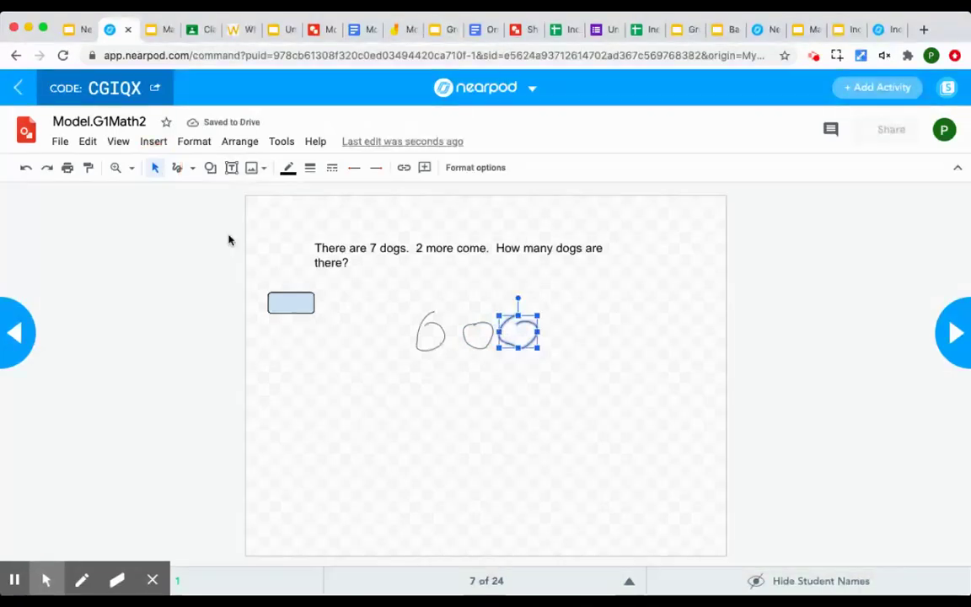
click(290, 302)
drag(308, 369, 310, 372)
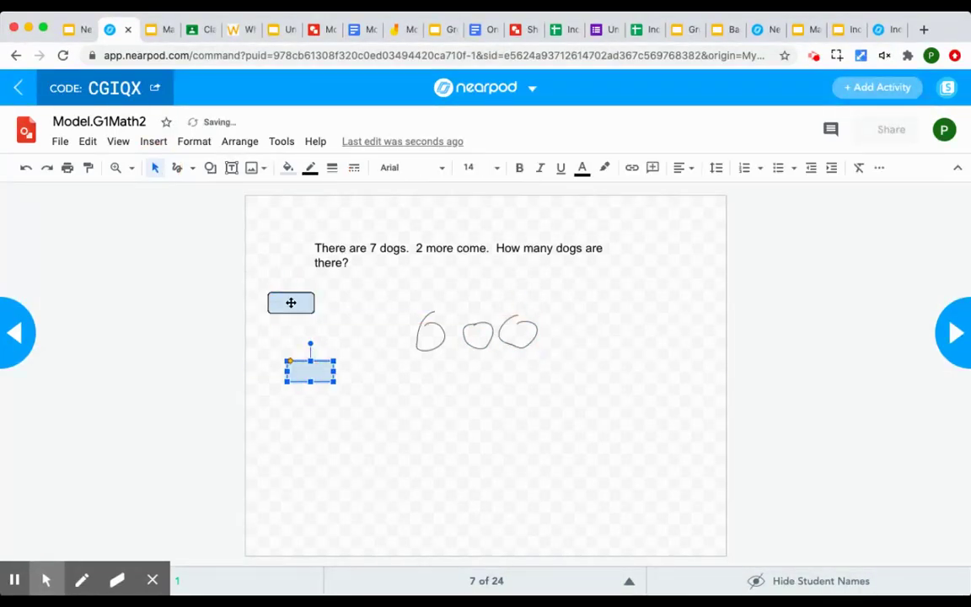
drag(291, 302, 309, 403)
click(293, 312)
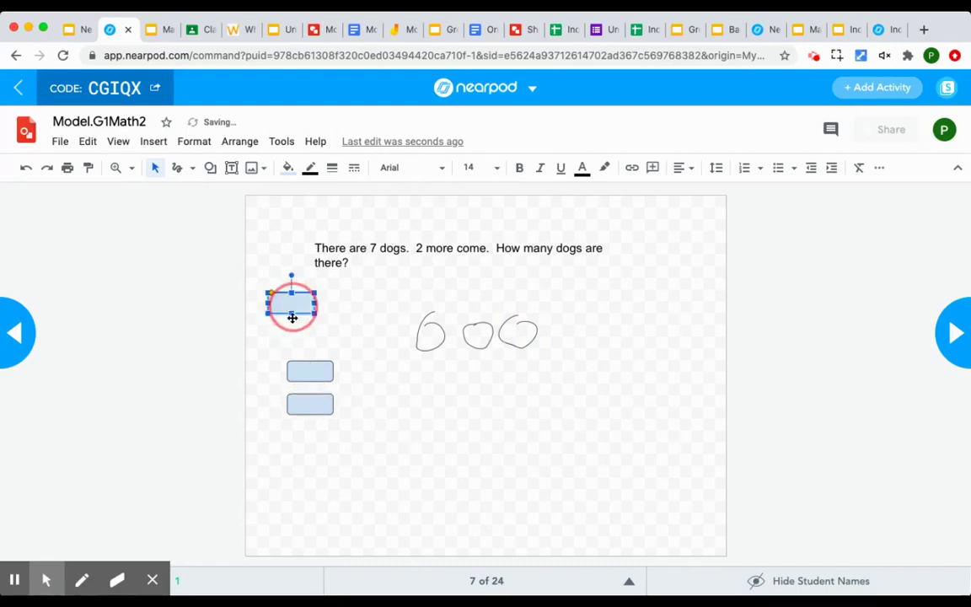
drag(293, 317, 310, 438)
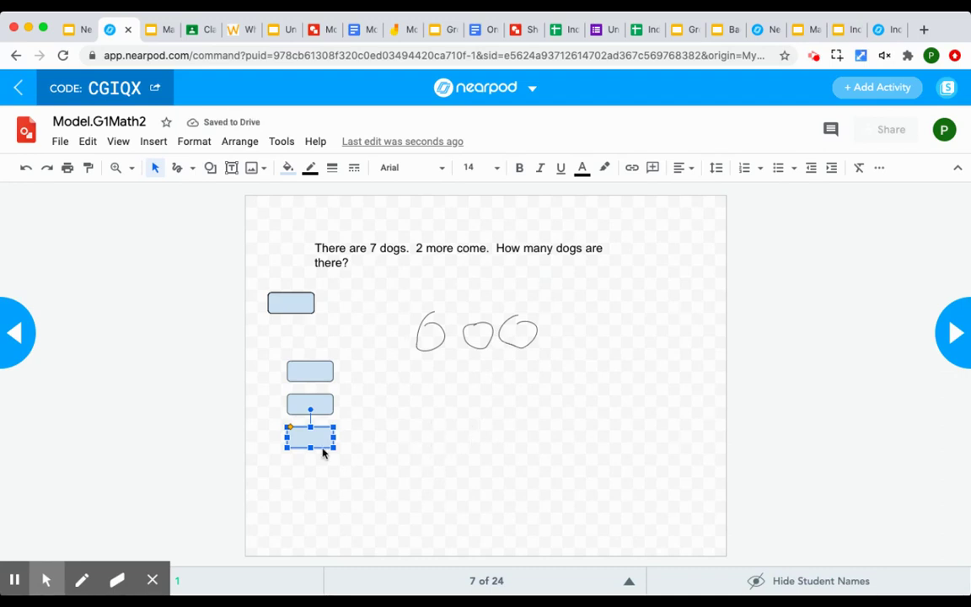
click(406, 392)
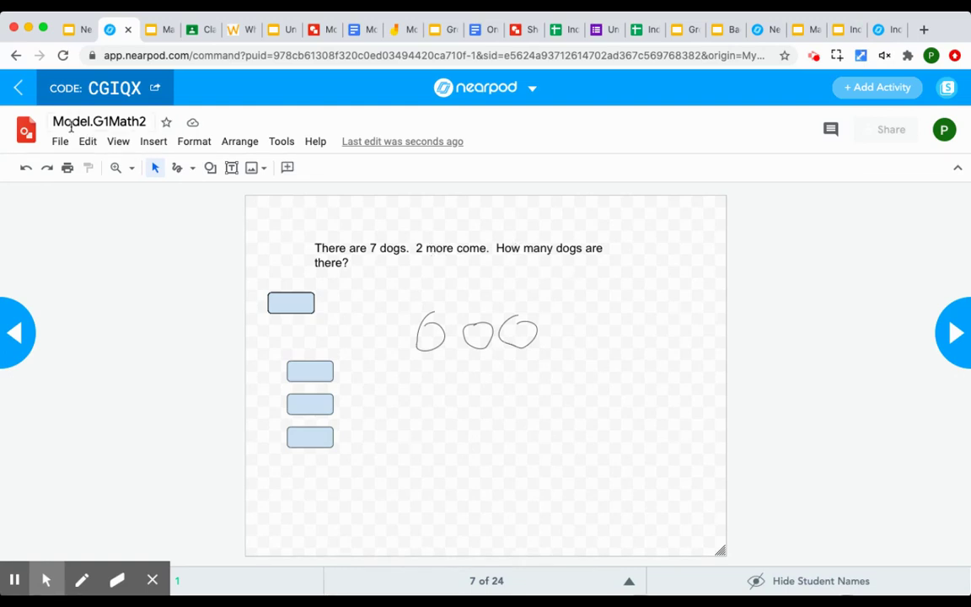
Check the edits in the original Model.G1Math2 Google Drawing and return to the Nearpod session.
click(326, 32)
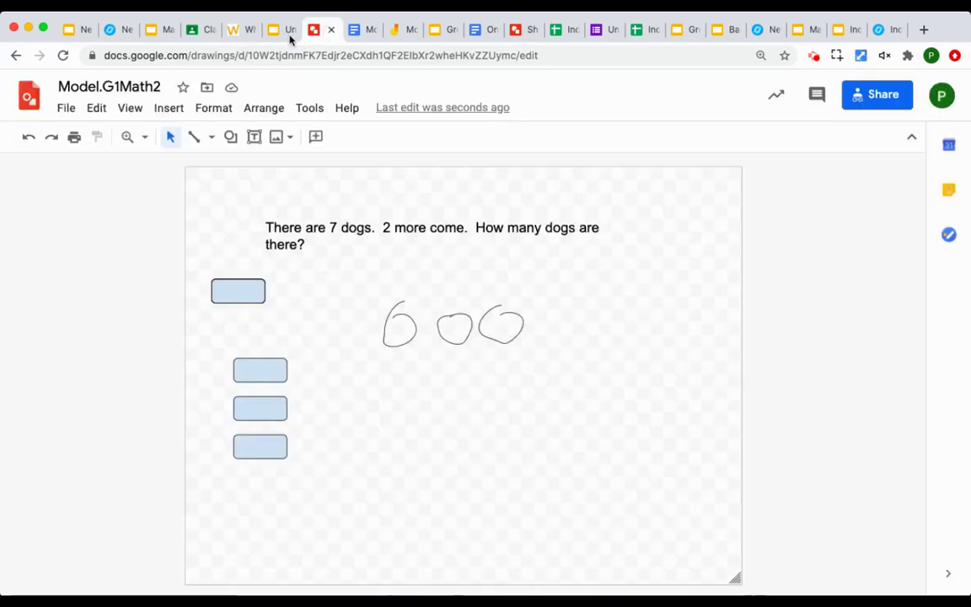
click(119, 30)
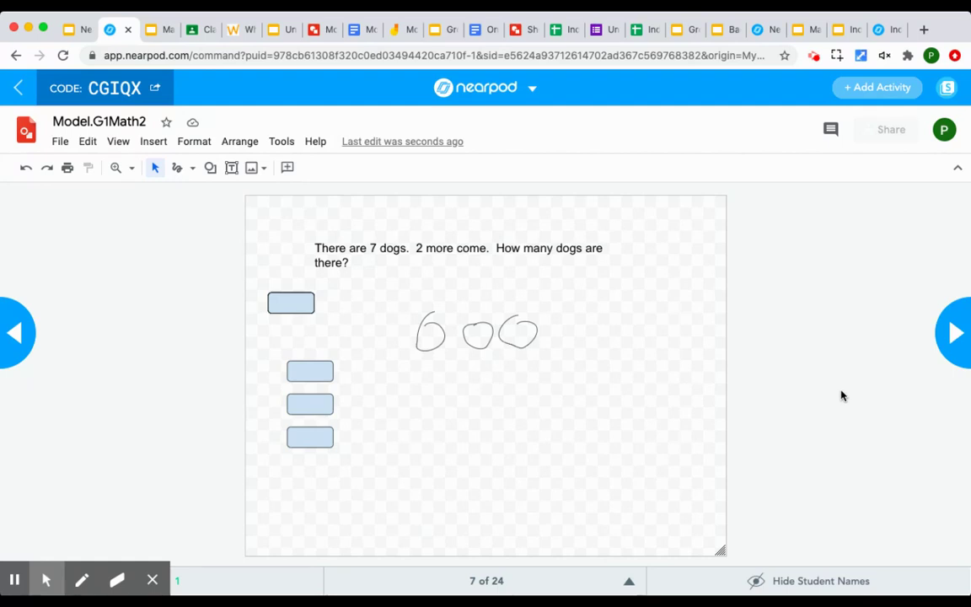
In the Modeling.ThesisStatement document, add the non-bold line "Cisneros reveals the perspective by..." after a blank line below the question.
click(947, 336)
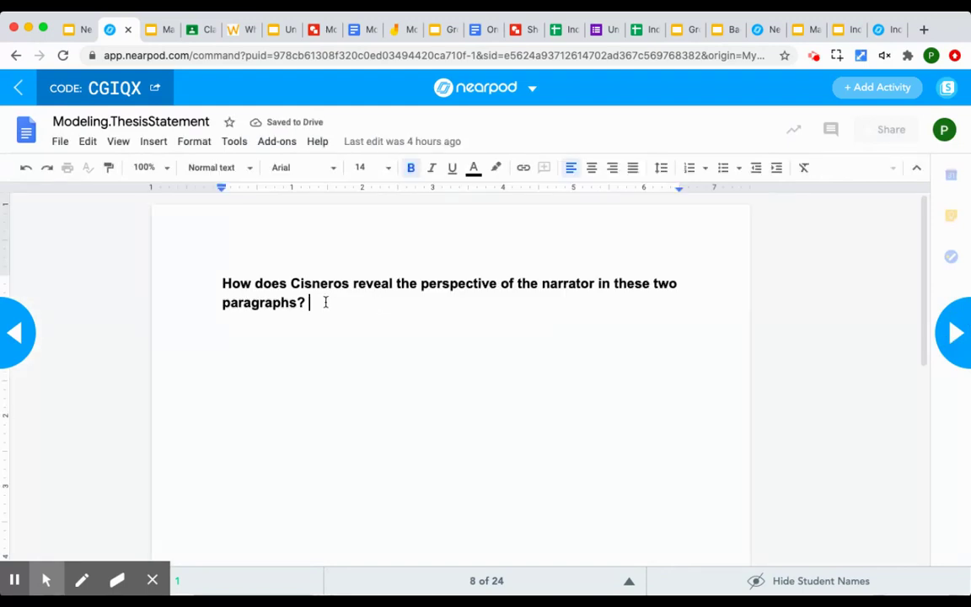
key(Return)
key(Return)
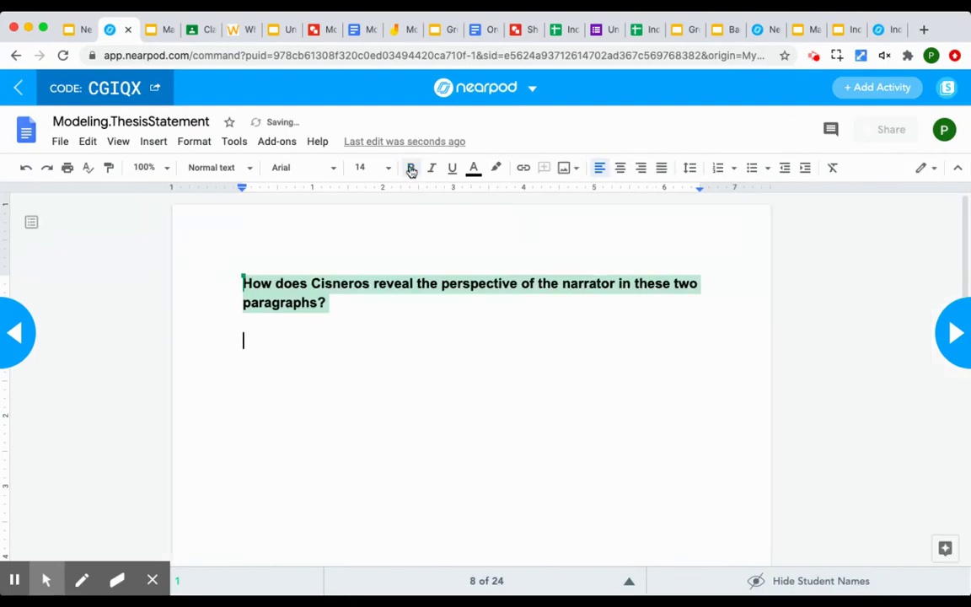
text(Cisnero)
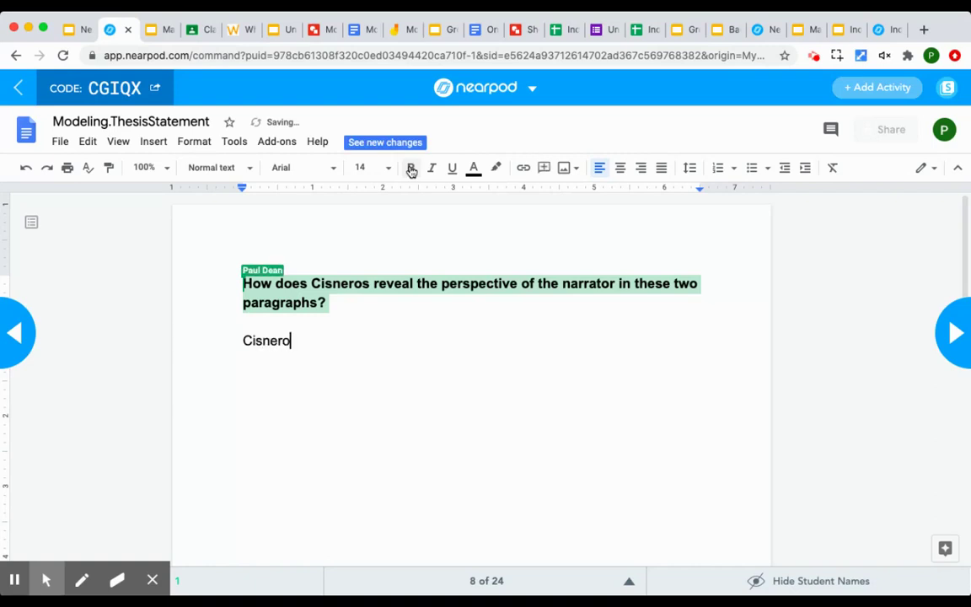
text(s revels teh)
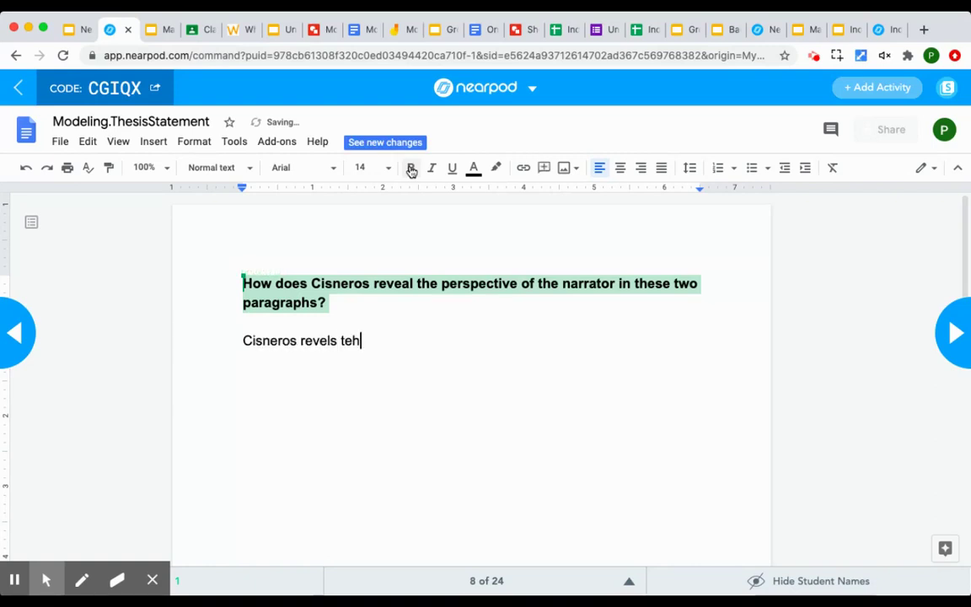
key(BackSpace)
key(BackSpace)
key(BackSpace)
key(BackSpace)
key(BackSpace)
key(BackSpace)
text(a)
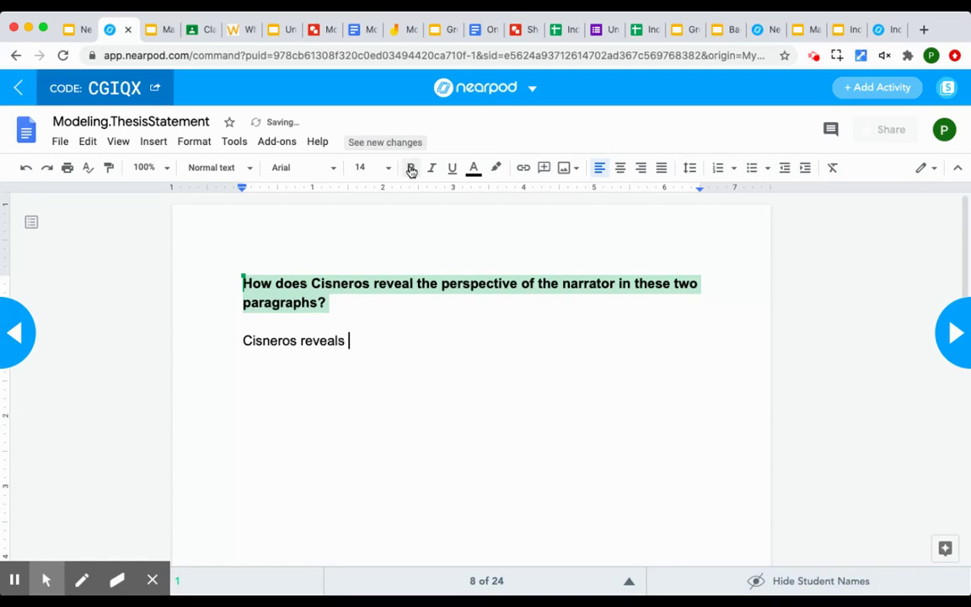
text(ls the perspecti)
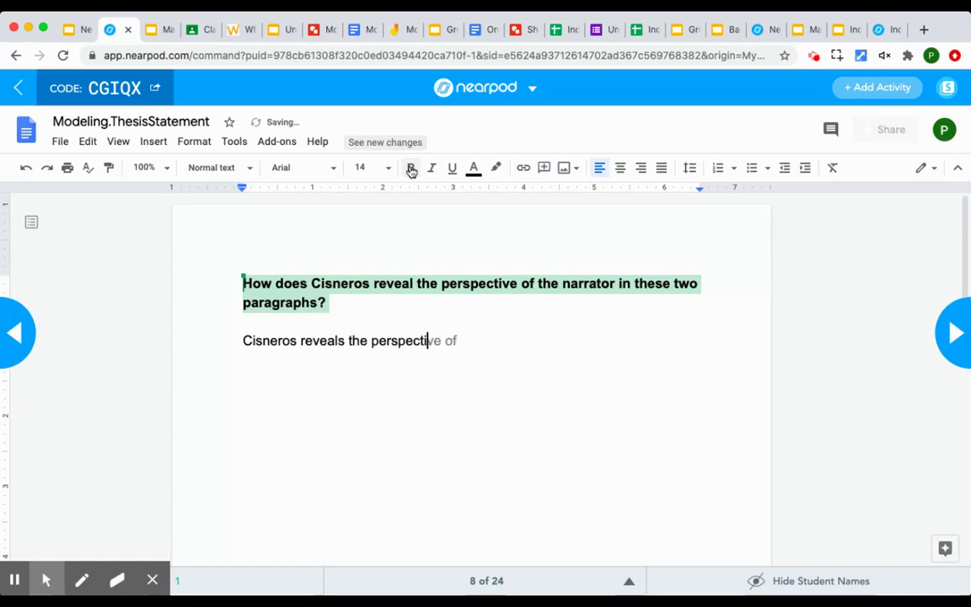
text(ve by...)
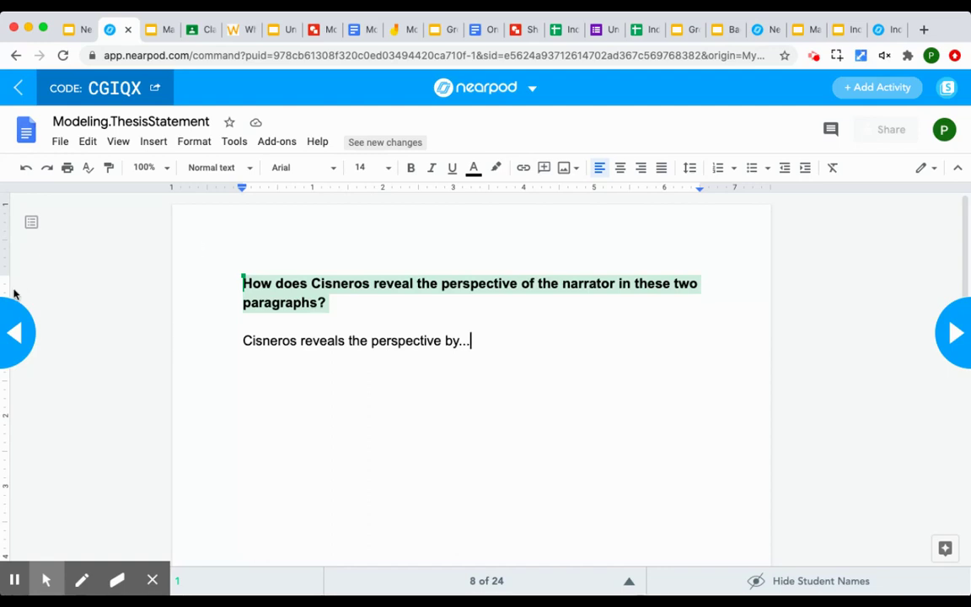
Return to the Model.G1Math2 drawing and place two more blue rectangles from the stack in a column below the circles.
click(16, 333)
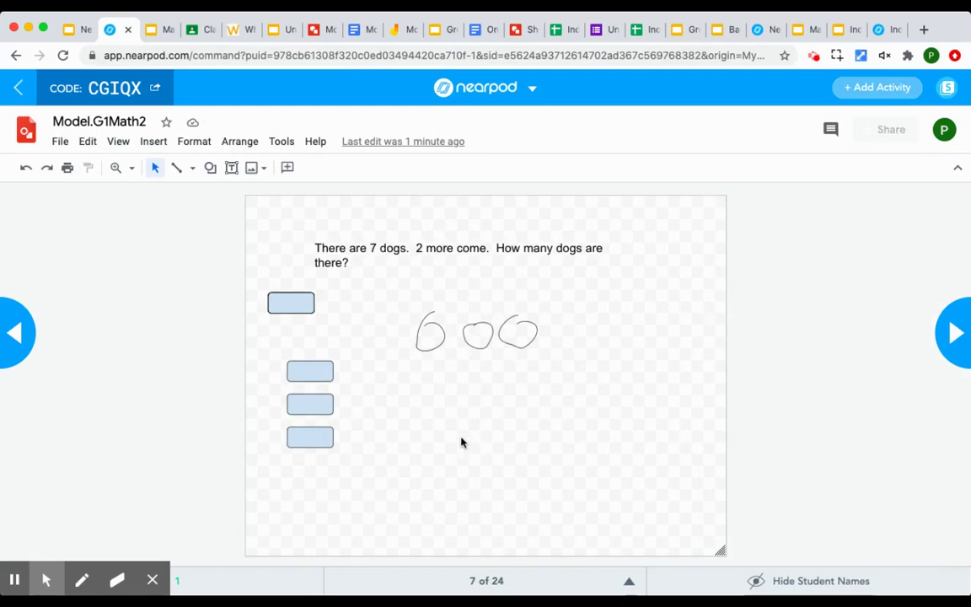
drag(292, 304, 481, 410)
drag(290, 306, 476, 446)
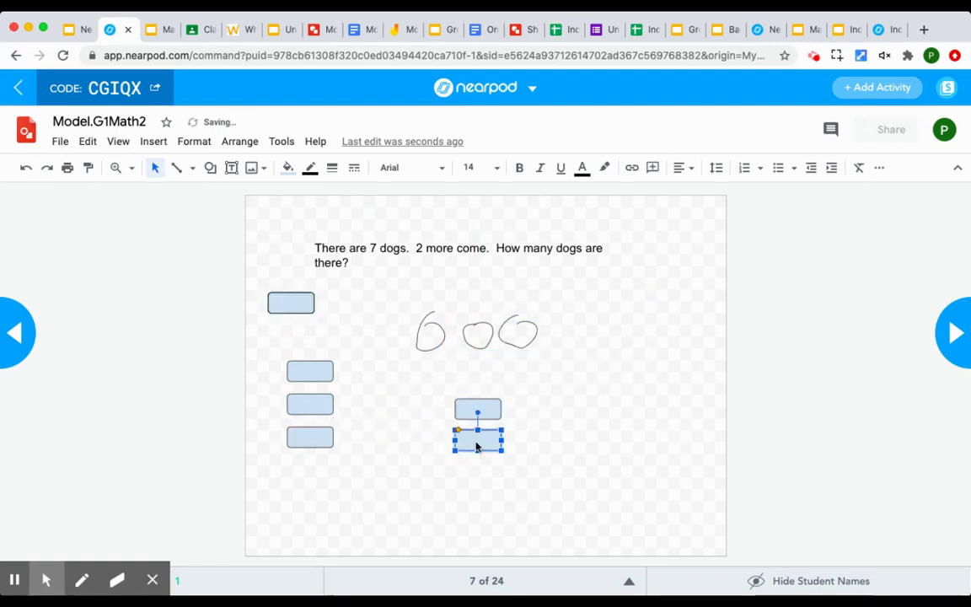
click(387, 322)
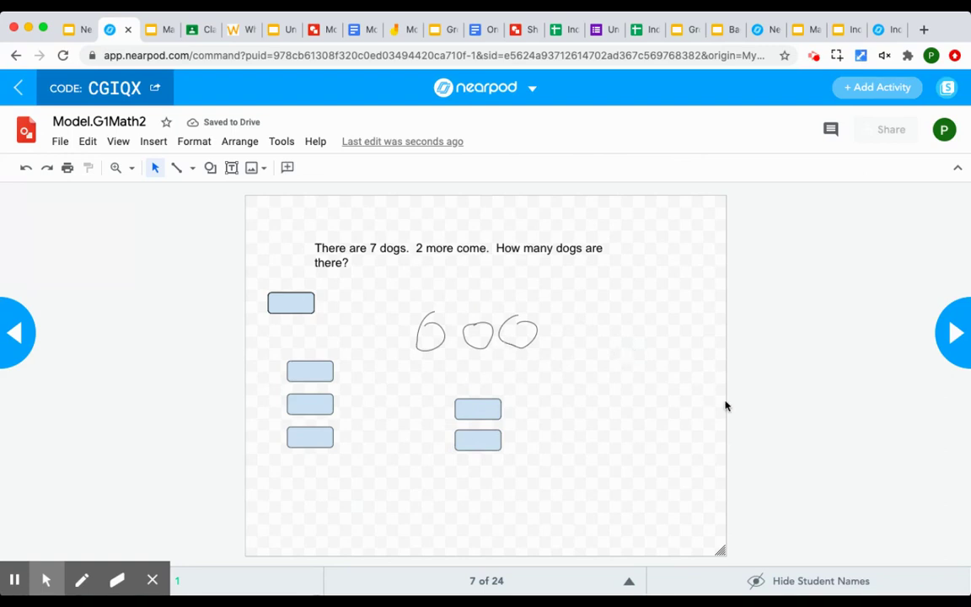
Advance the presentation past the thesis statement and Jamboard slides to the "Advanced Options for Guided/Group Practice" slide.
click(951, 336)
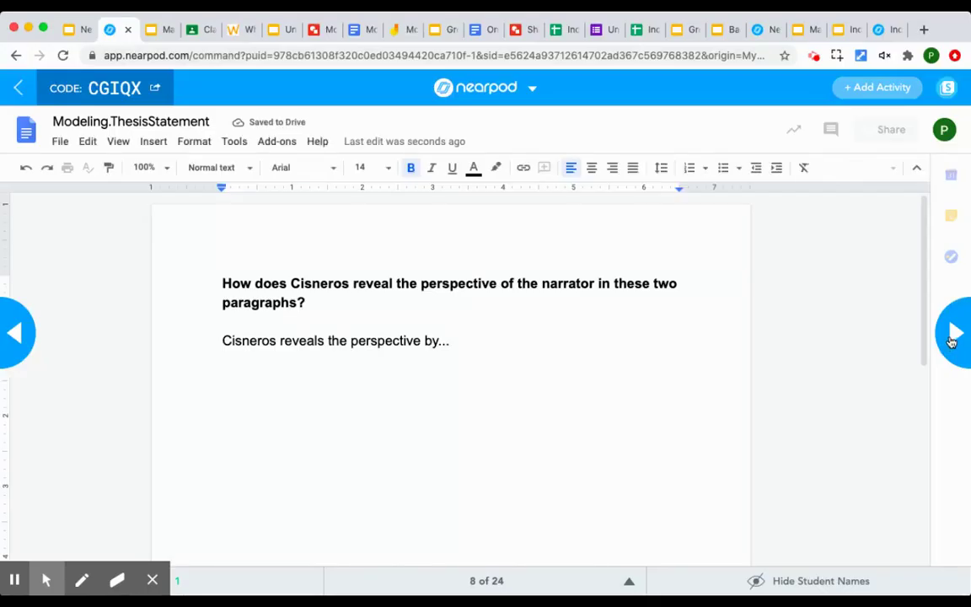
click(951, 341)
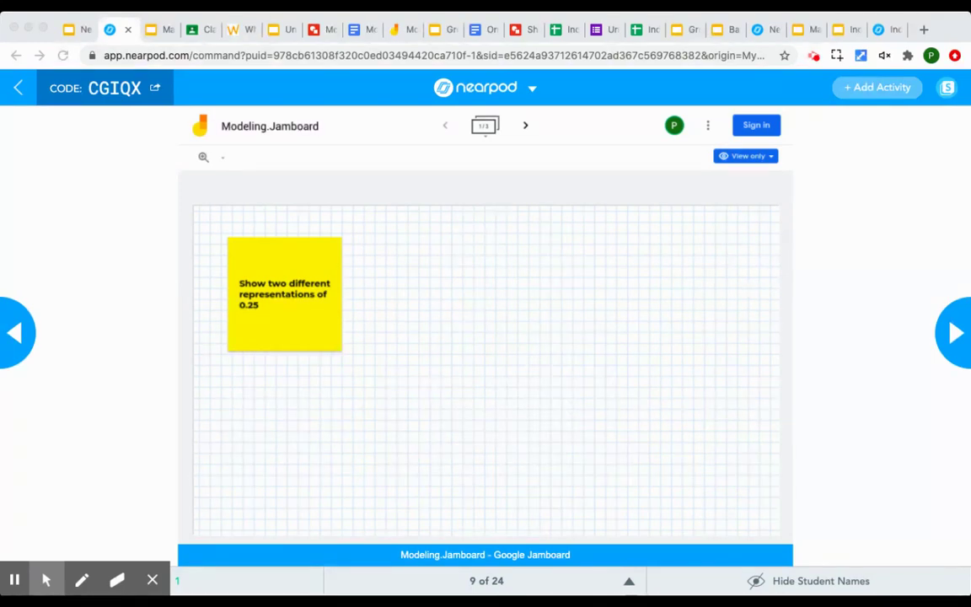
click(958, 335)
click(956, 336)
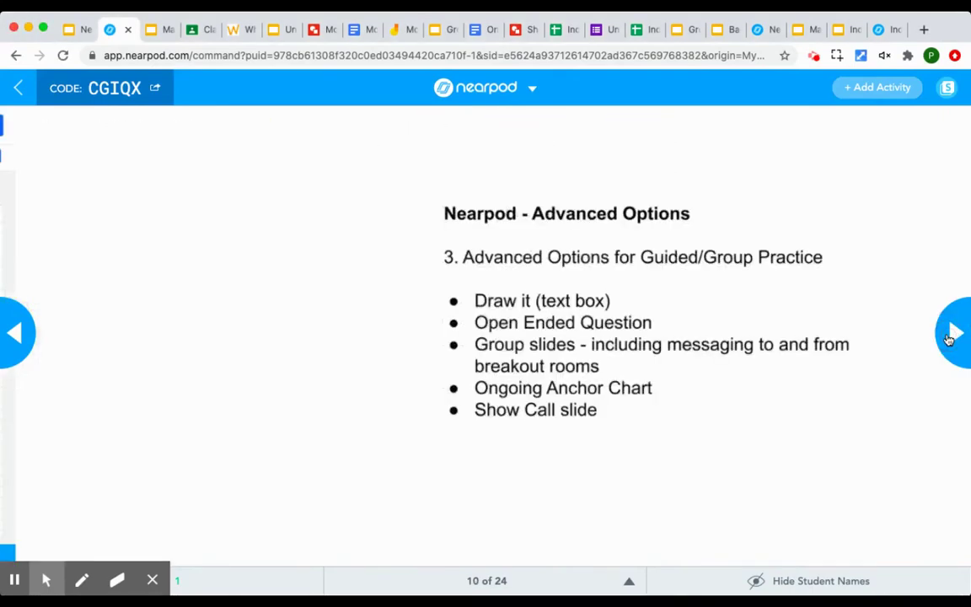